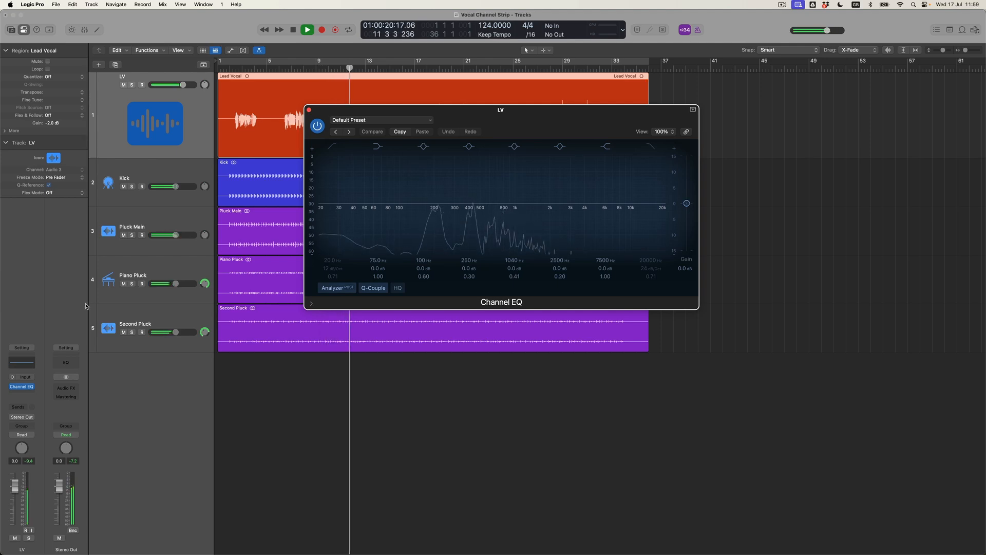
- Create a cycle range from bar 2 to bar 18 so that section of the song loops
left_click_drag(231, 64, 449, 81)
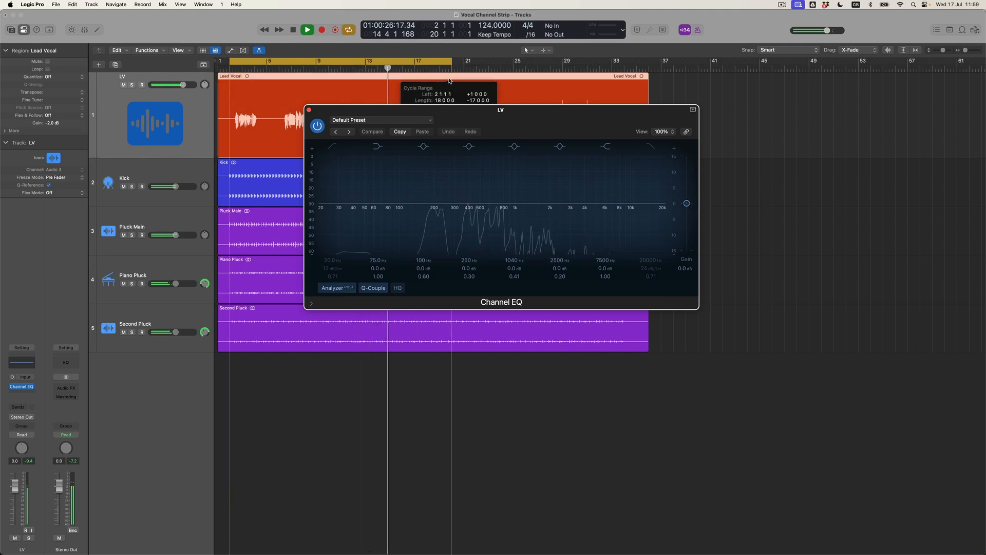
left_click_drag(449, 81, 426, 82)
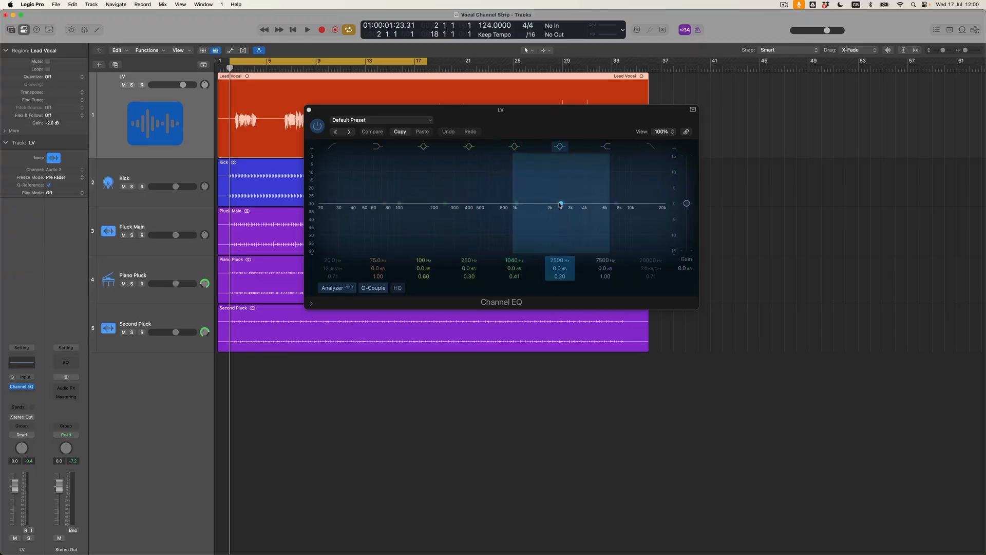
- Sweep a boost on the lead vocal's 2500 Hz EQ band during playback and settle it at 1530 Hz, -2.5 dB, Q 2.00
left_click_drag(560, 204, 559, 200)
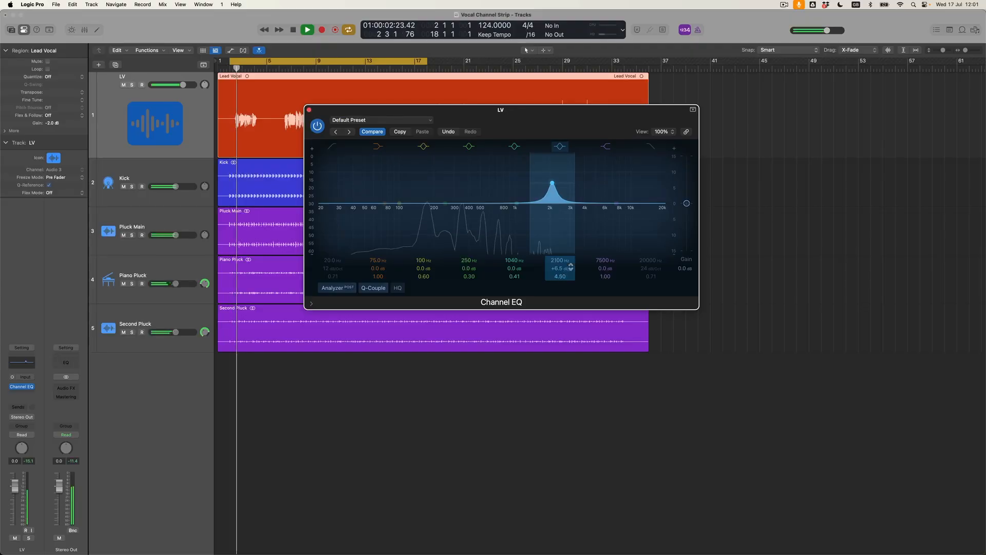
left_click_drag(552, 183, 513, 170)
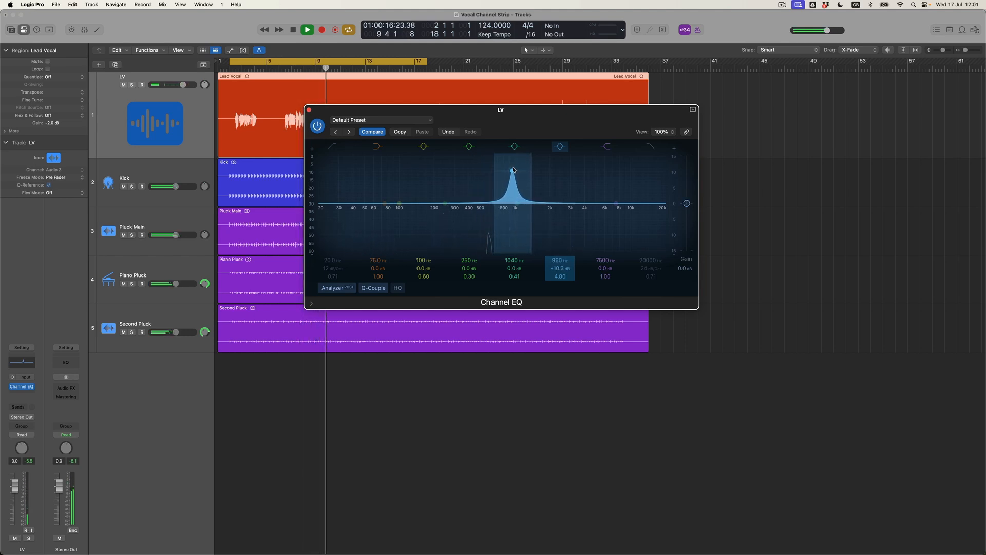
left_click_drag(514, 170, 562, 165)
key("space")
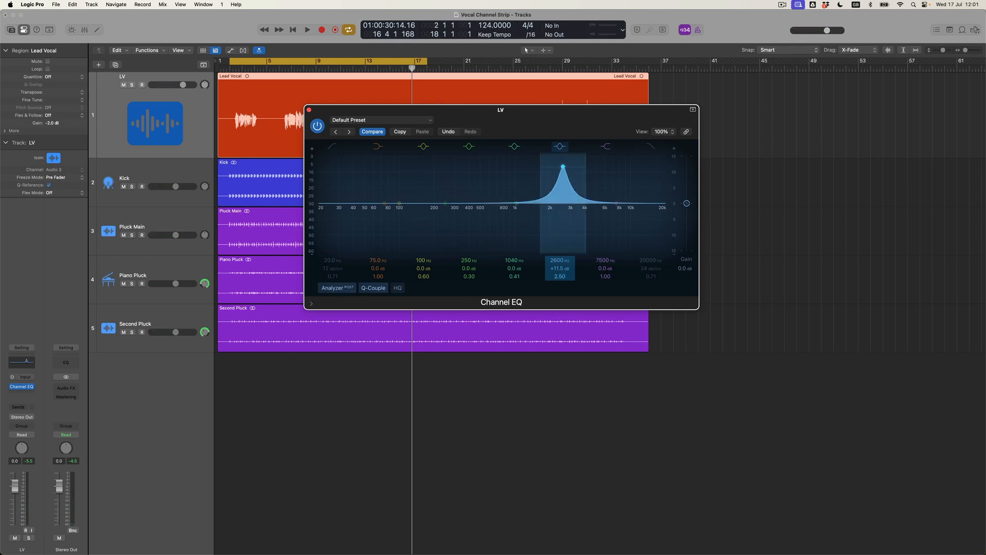
left_click_drag(564, 276, 564, 260)
key("space")
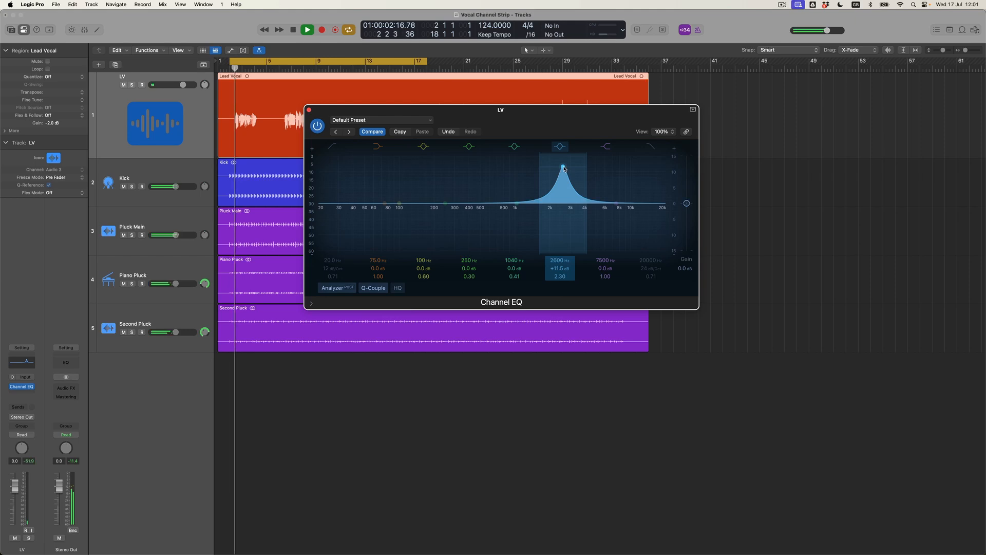
left_click_drag(563, 167, 558, 176)
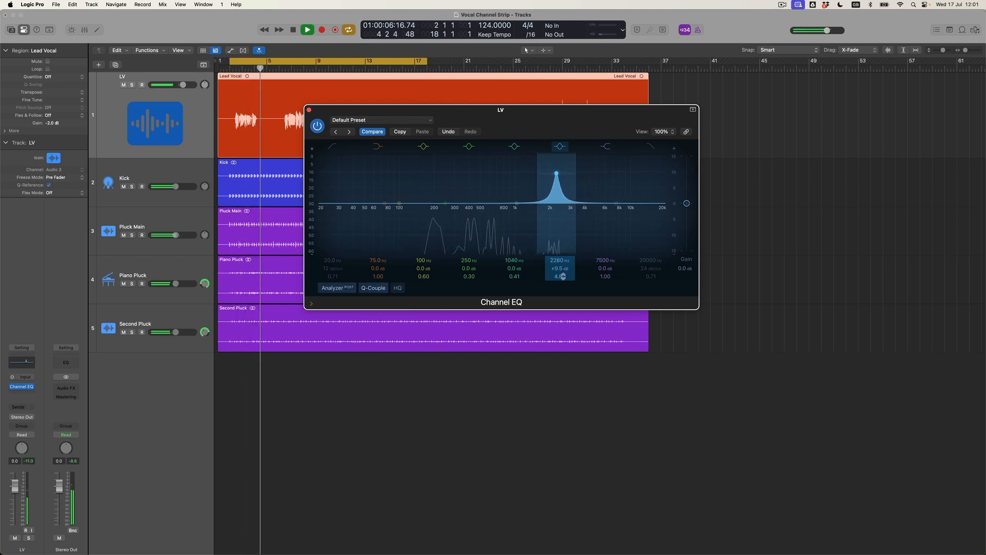
mouse_move(561, 277)
left_mouse_down()
mouse_move(561, 294)
mouse_move(557, 278)
left_mouse_up()
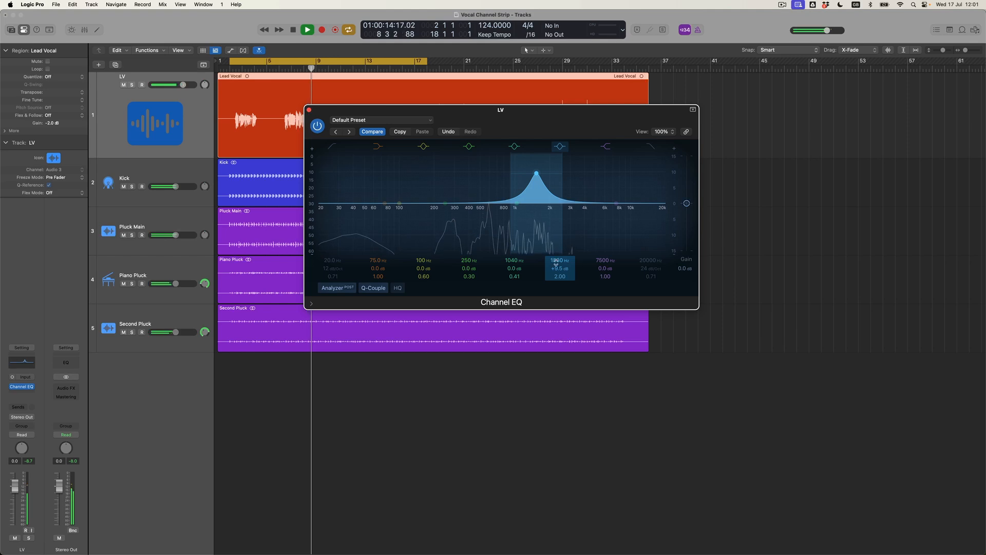
key("space")
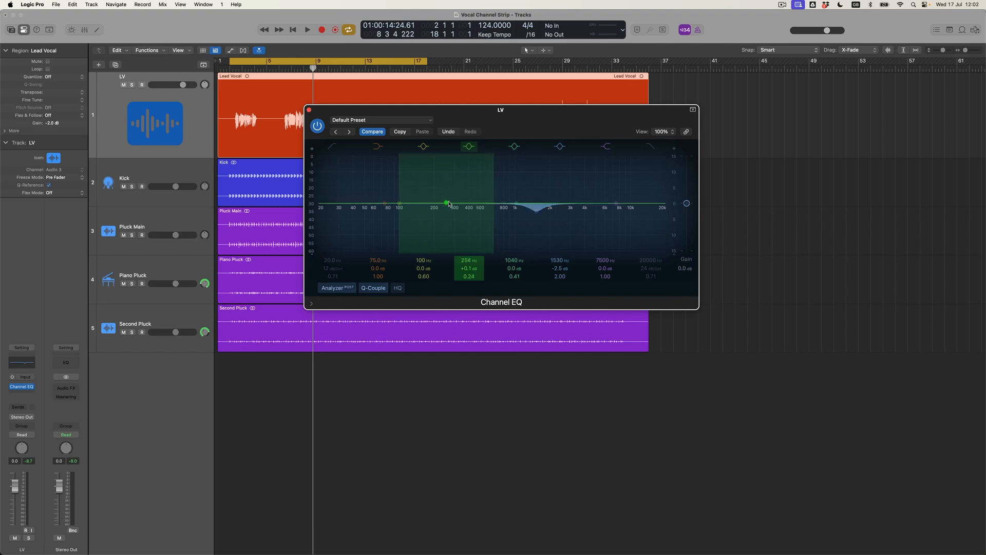
- Sweep a boost on the vocal EQ's 250 Hz band during playback and settle it at 795 Hz, -2.0 dB, Q 2.50
left_click_drag(447, 203, 469, 195)
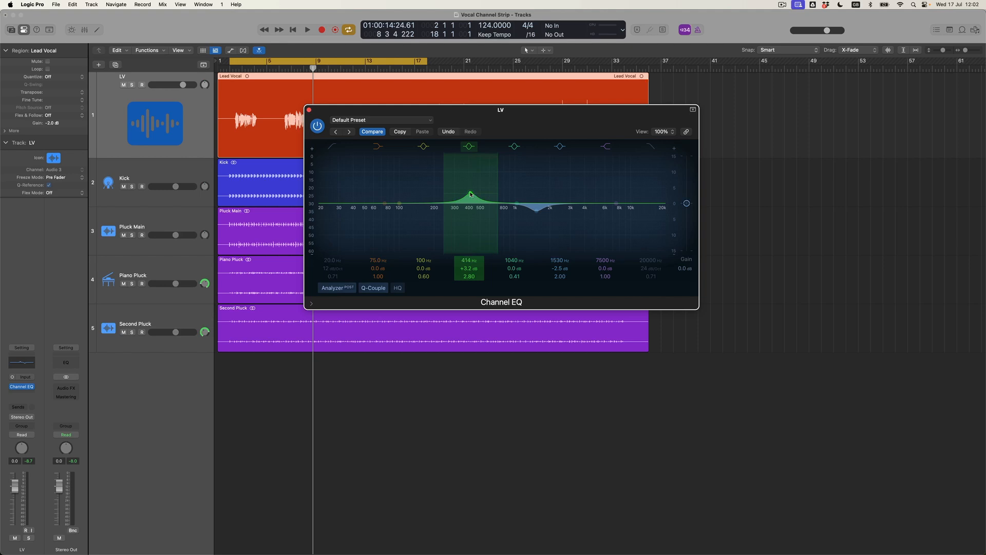
left_click_drag(472, 194, 472, 184)
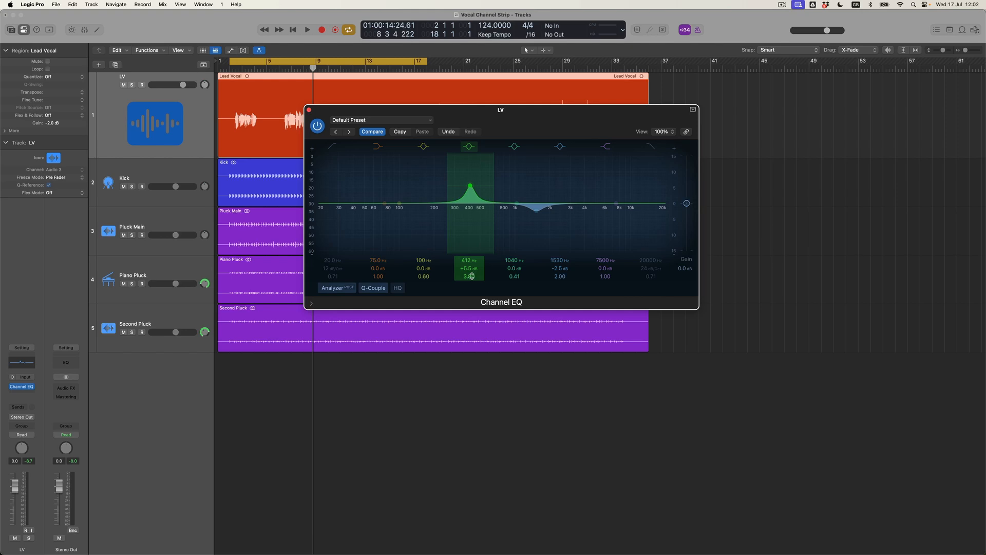
key("space")
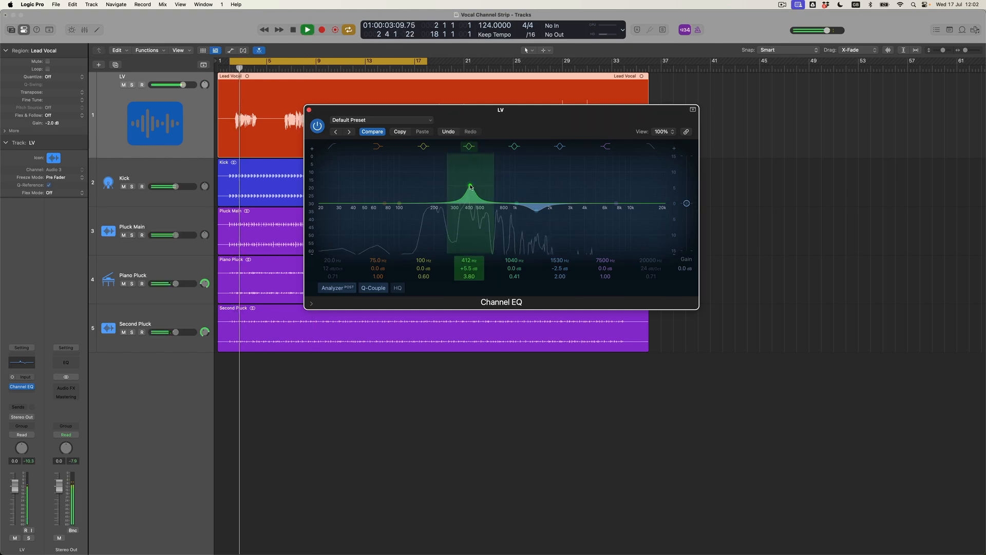
left_click_drag(471, 187, 509, 178)
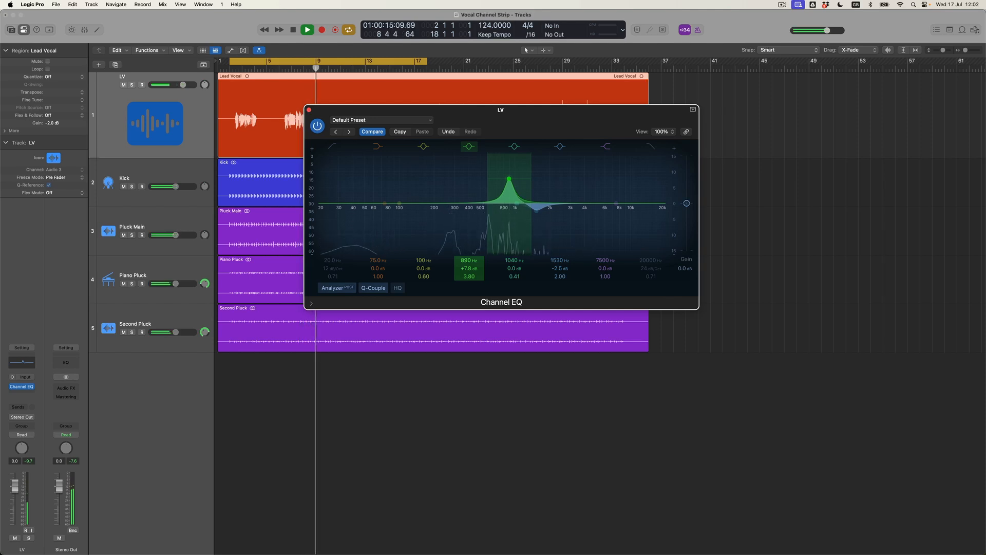
left_click_drag(509, 178, 505, 179)
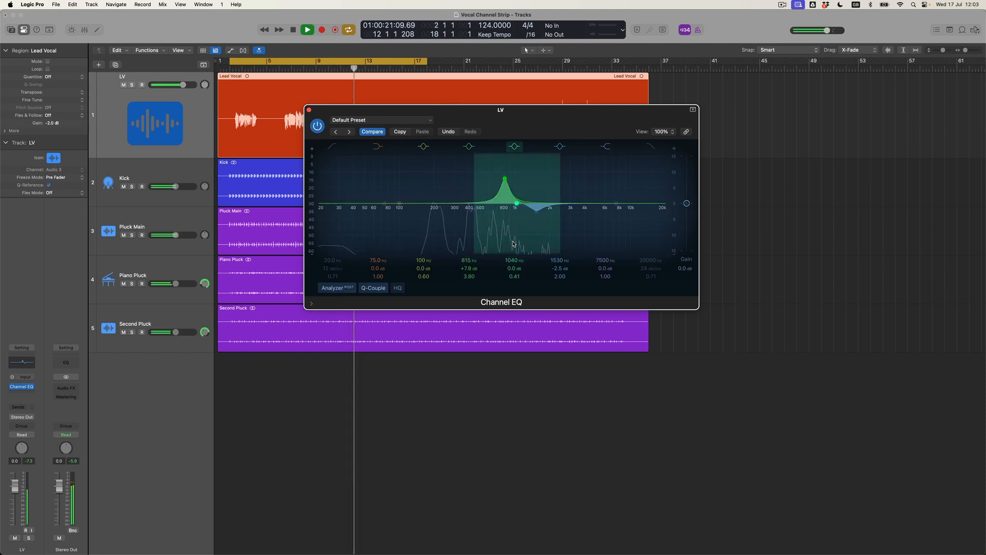
left_click_drag(471, 277, 470, 283)
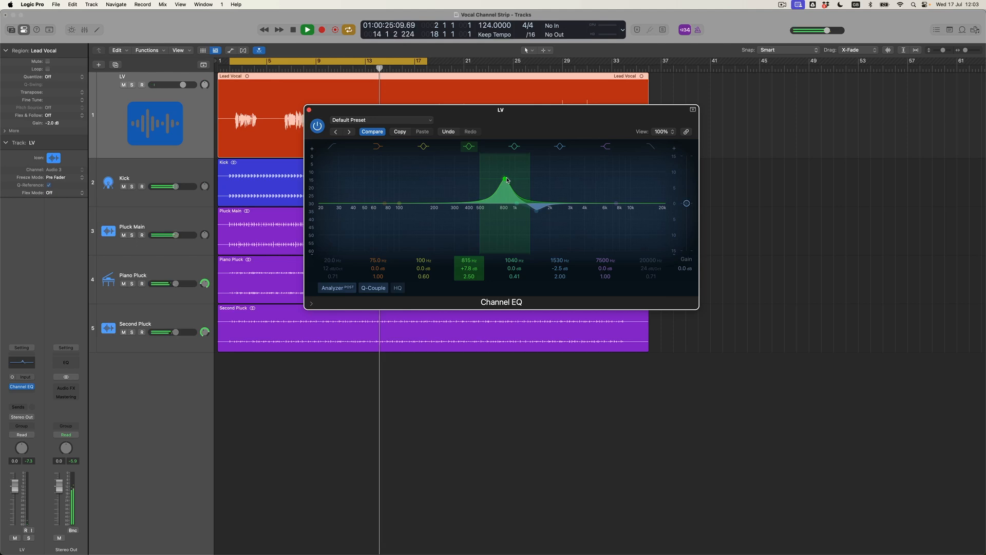
left_click_drag(505, 179, 504, 173)
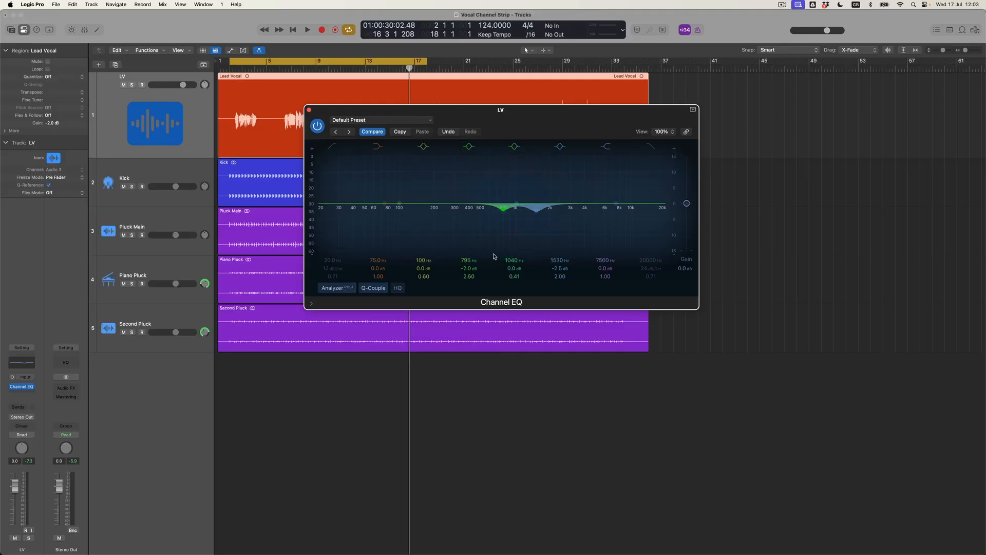
- Set the vocal EQ's high shelf to 4840 Hz at +2.7 dB and its low cut to 71.5 Hz at 12 dB/Oct
left_click_drag(616, 204, 610, 201)
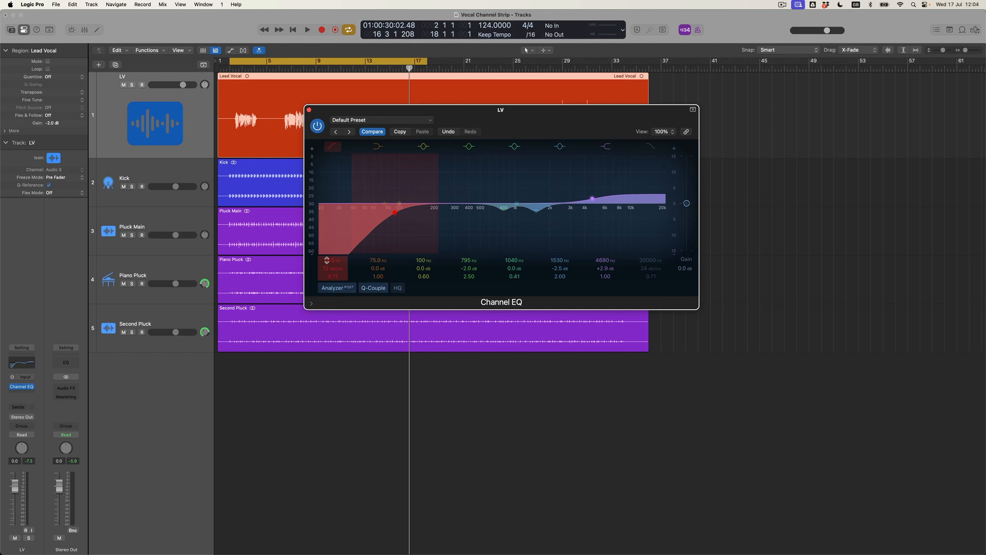
key("space")
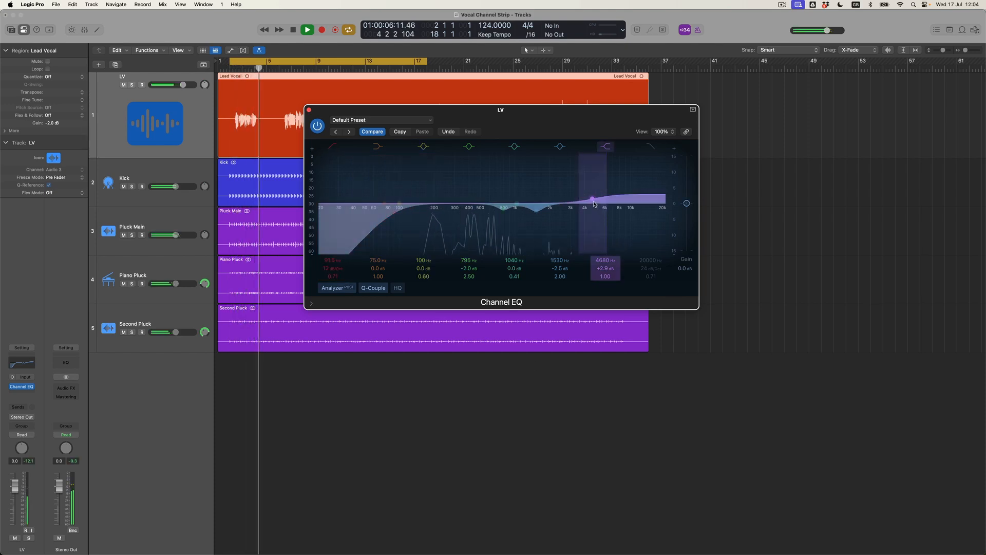
left_click_drag(594, 202, 597, 203)
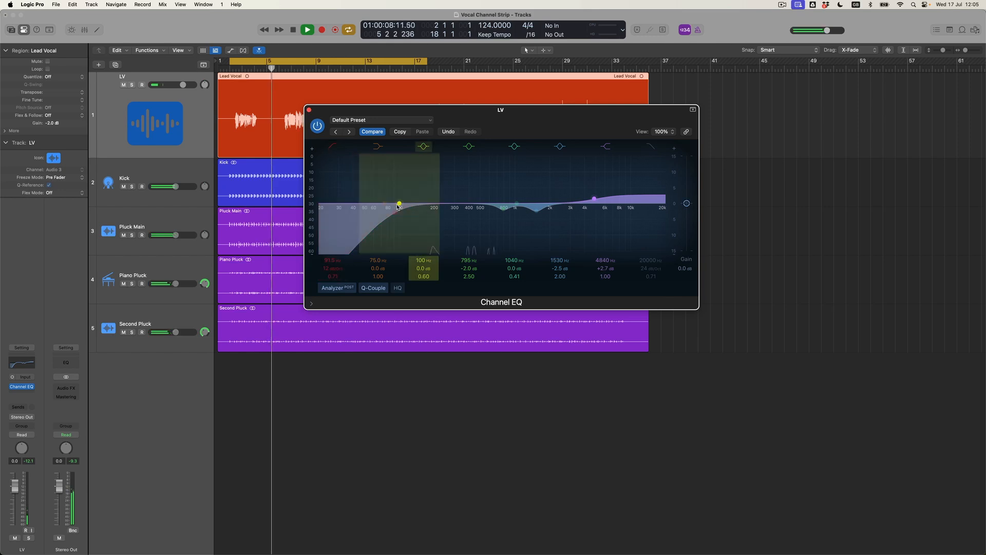
left_click_drag(395, 214, 382, 214)
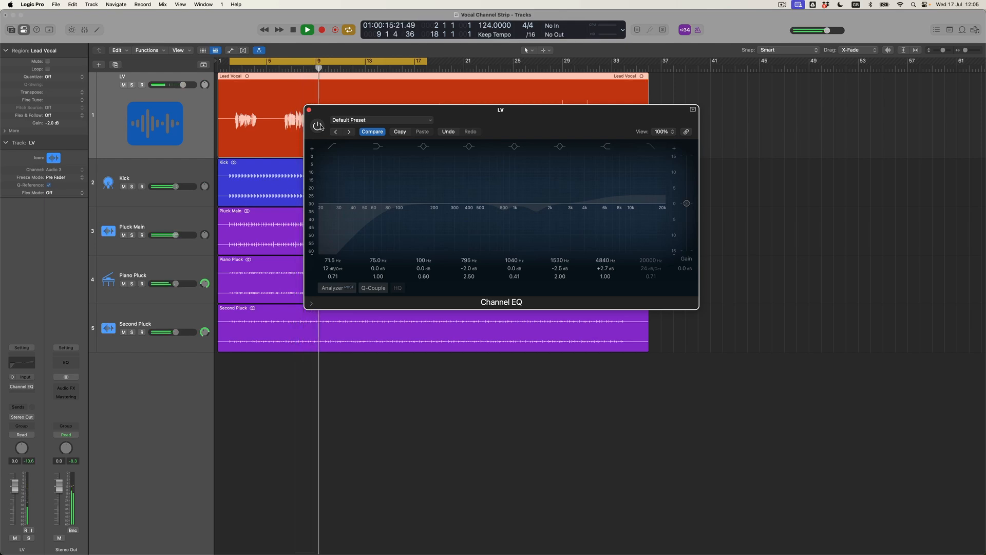
- Compare the lead vocal with the Channel EQ bypassed and active, leaving it on, and stop playback
left_click(319, 126)
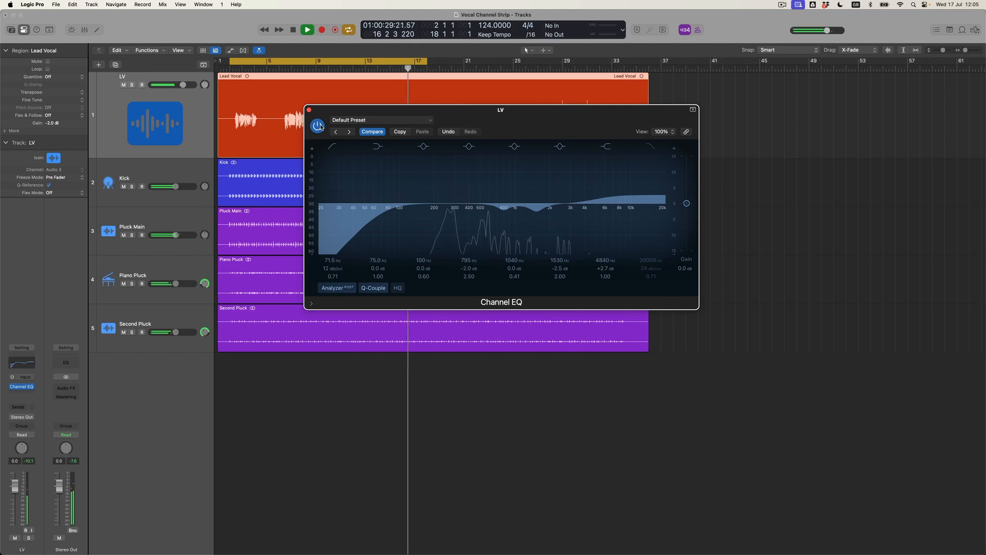
key("space")
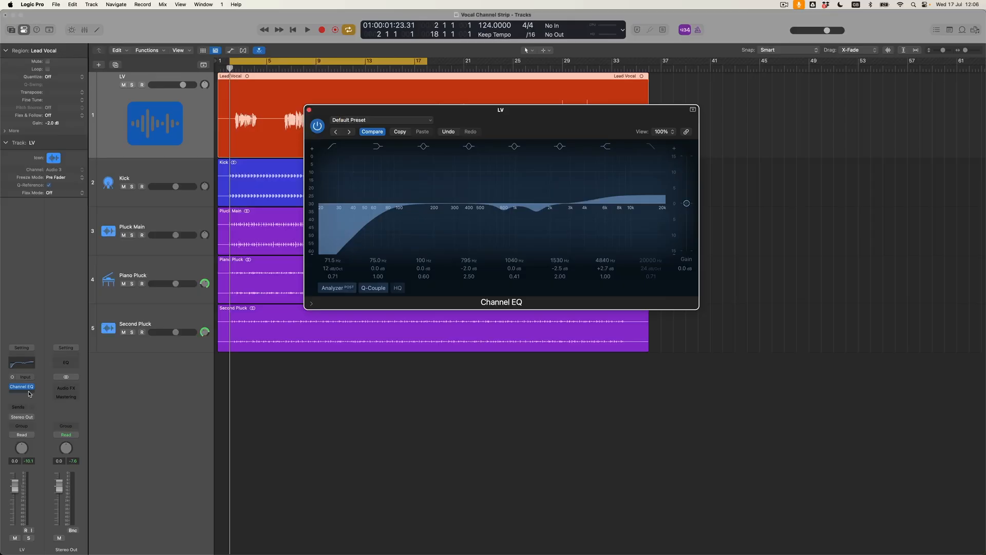
- Insert a mono Compressor after the Channel EQ on the LV track and arrange both plug-in windows side by side
left_click(29, 394)
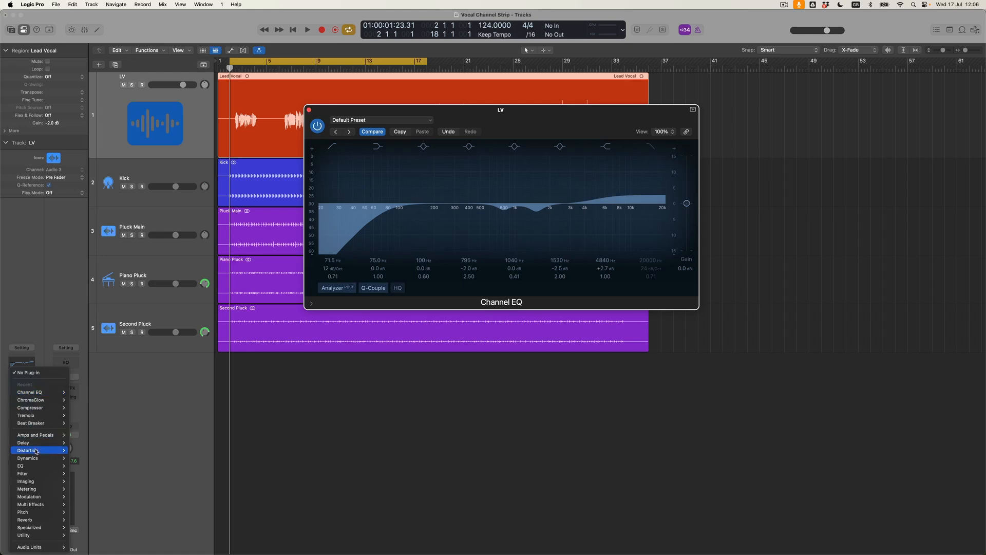
mouse_move(37, 457)
mouse_move(85, 465)
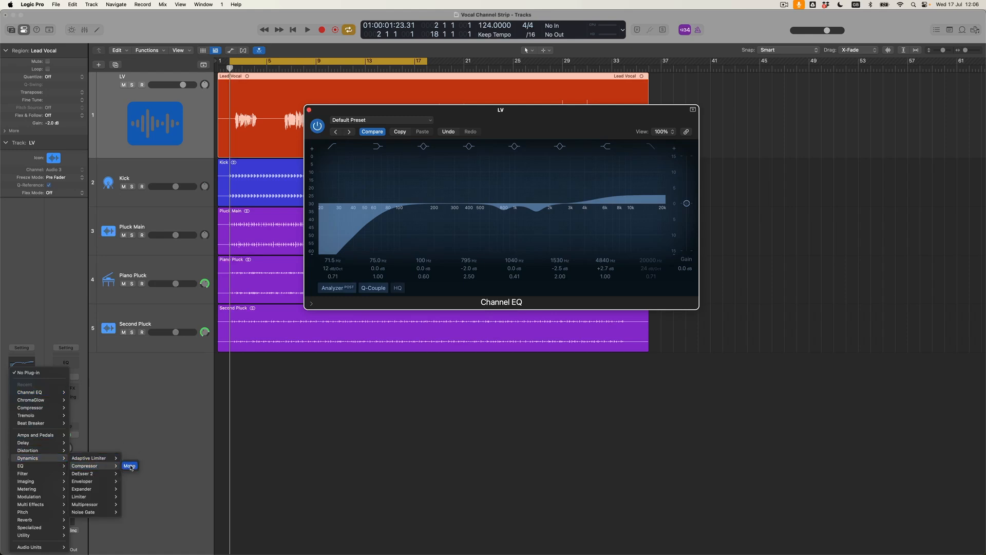
left_click(130, 466)
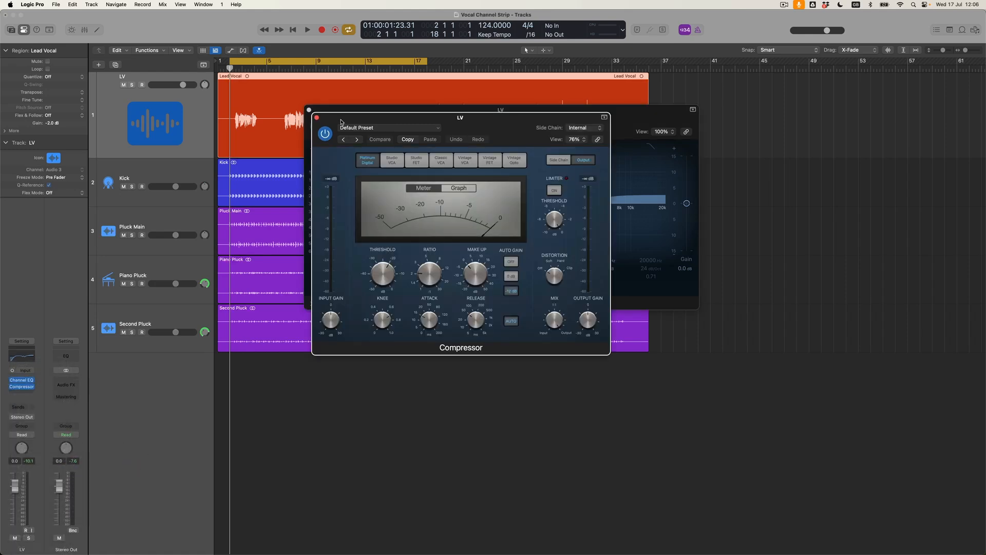
left_click_drag(341, 122, 523, 227)
left_click_drag(429, 110, 194, 207)
left_click_drag(502, 221, 486, 209)
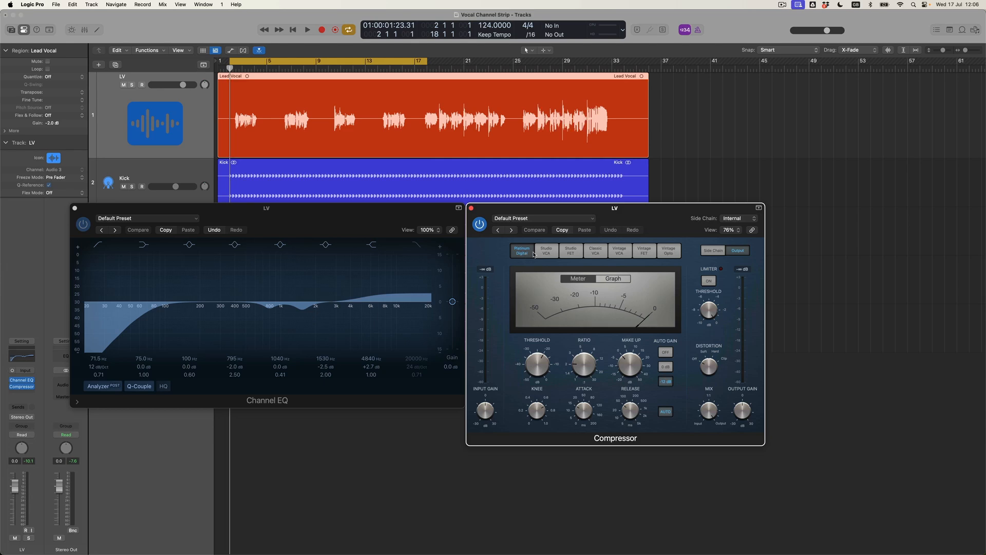
- Configure the Compressor as Studio FET with auto gain off, threshold about -18.5 dB and make-up gain about 2 dB
left_click(571, 251)
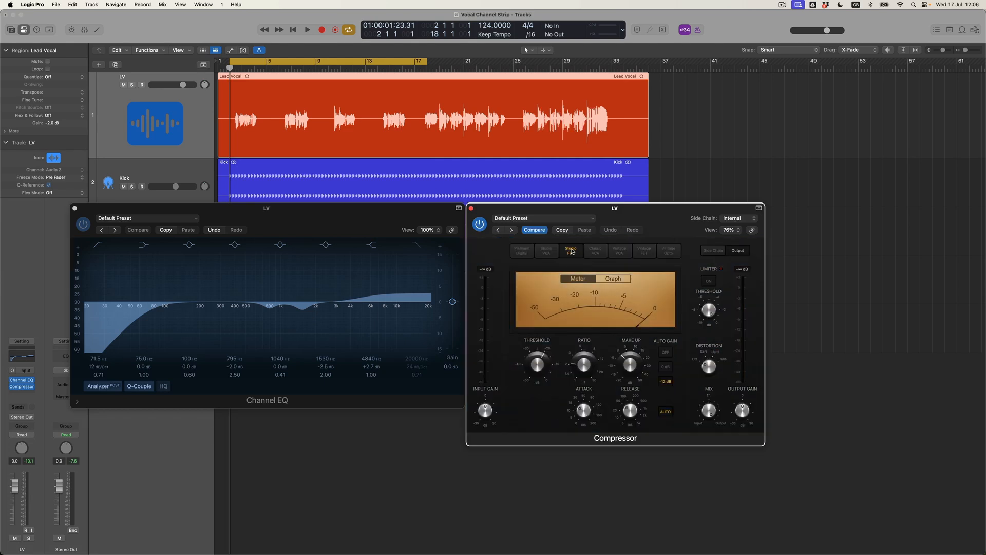
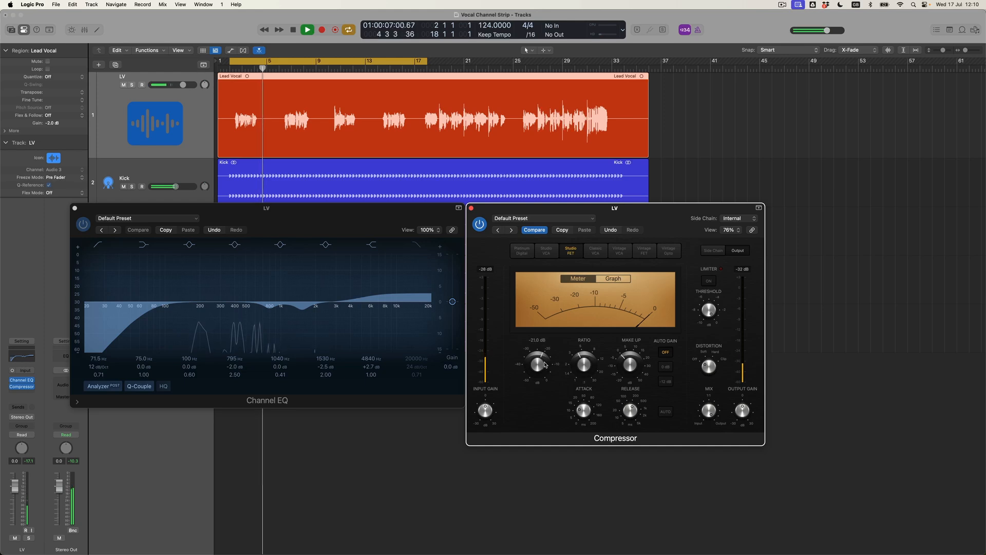
left_click_drag(545, 364, 545, 360)
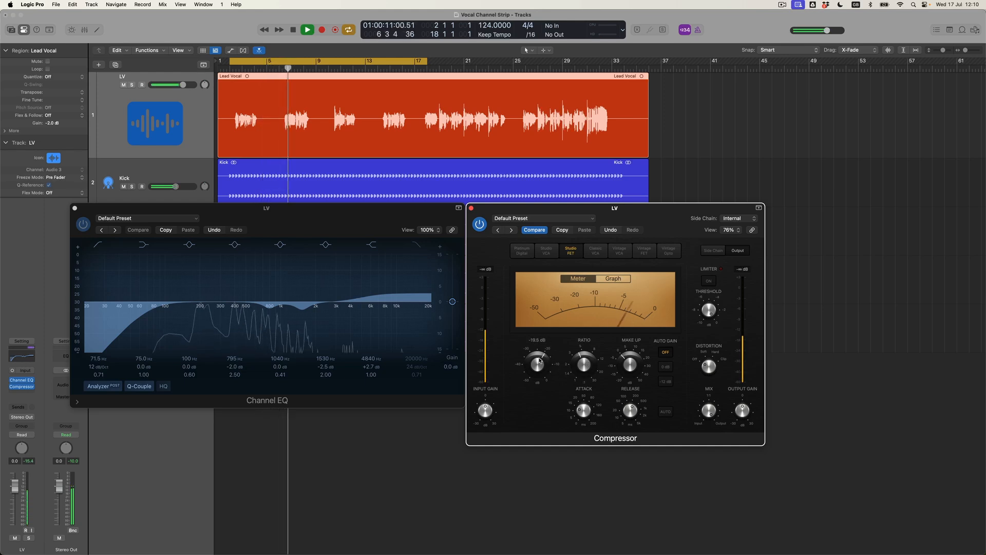
left_click_drag(538, 359, 539, 358)
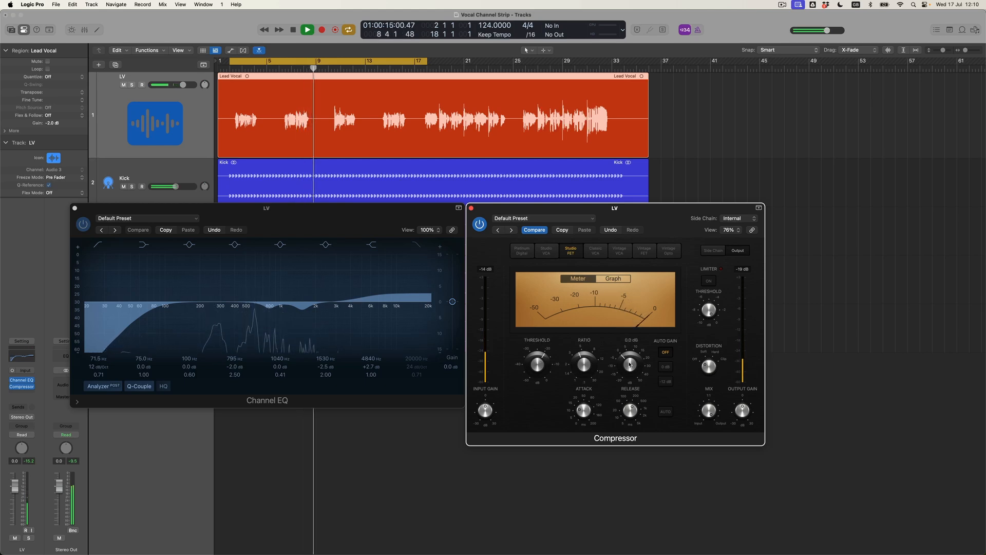
left_click_drag(628, 361, 630, 358)
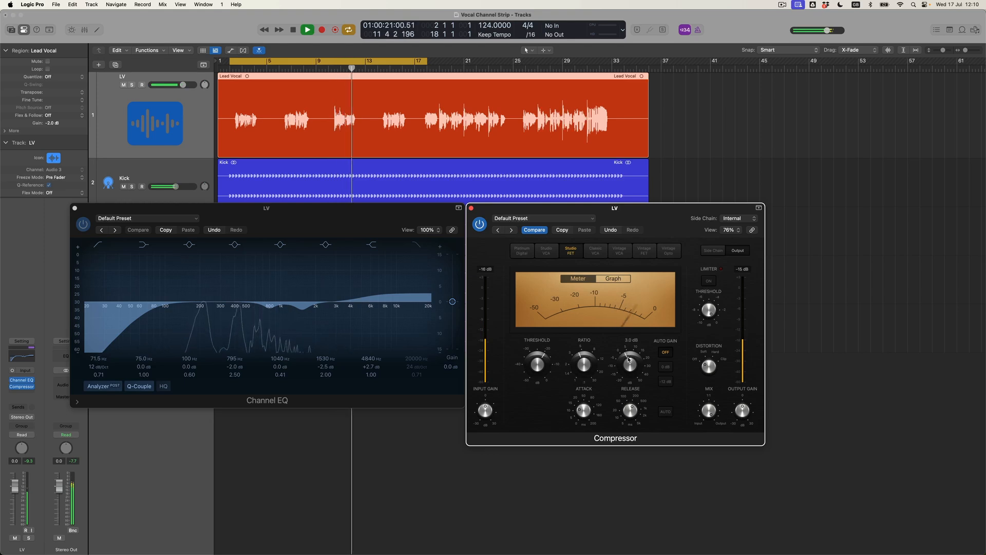
left_click_drag(628, 359, 629, 361)
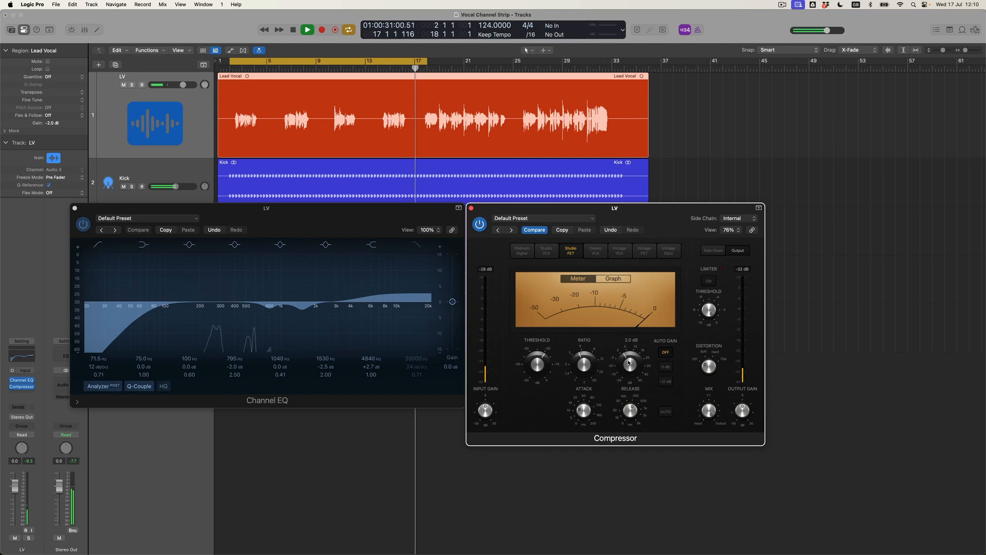
left_click_drag(628, 362, 627, 365)
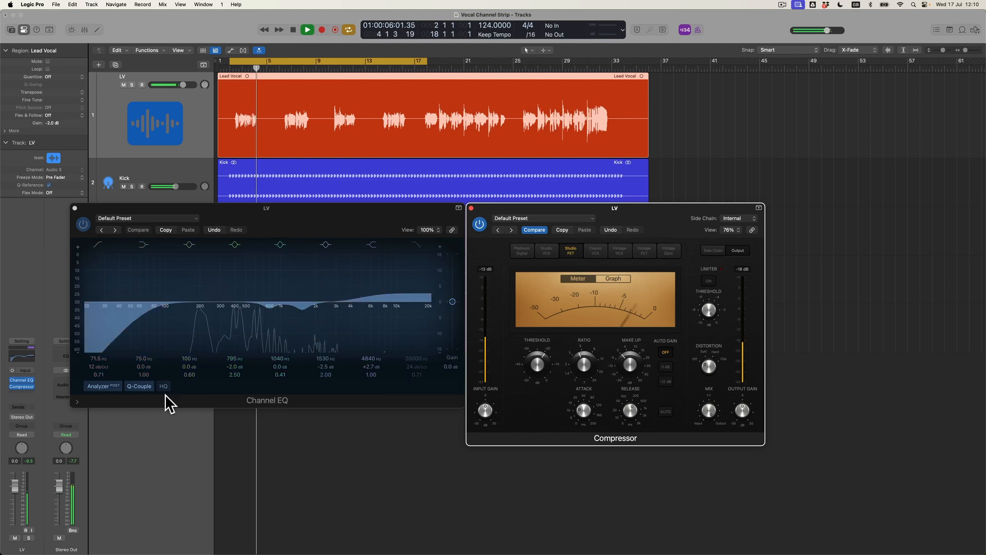
- Bypass the Channel EQ and Compressor to compare against the unprocessed lead vocal, and stop playback
left_click(12, 387)
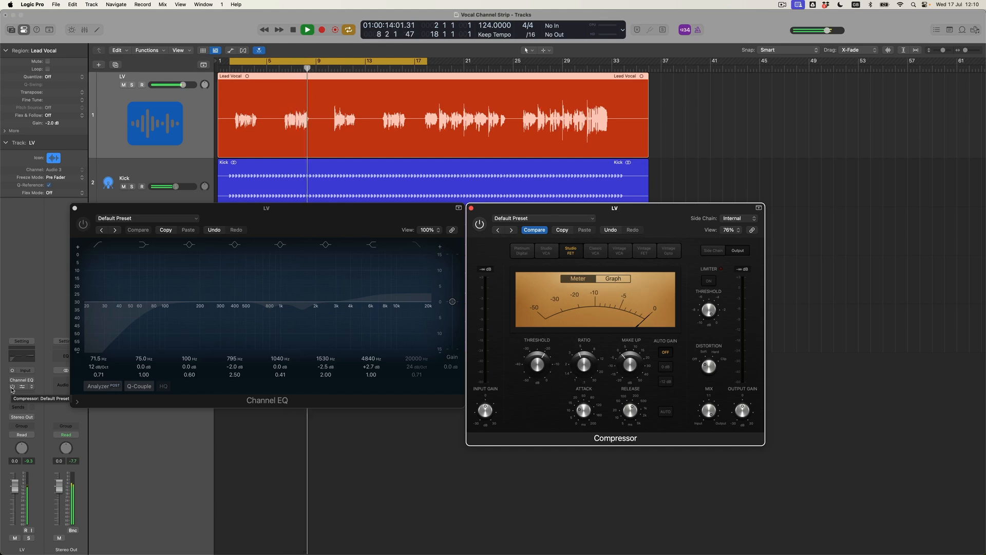
key("space")
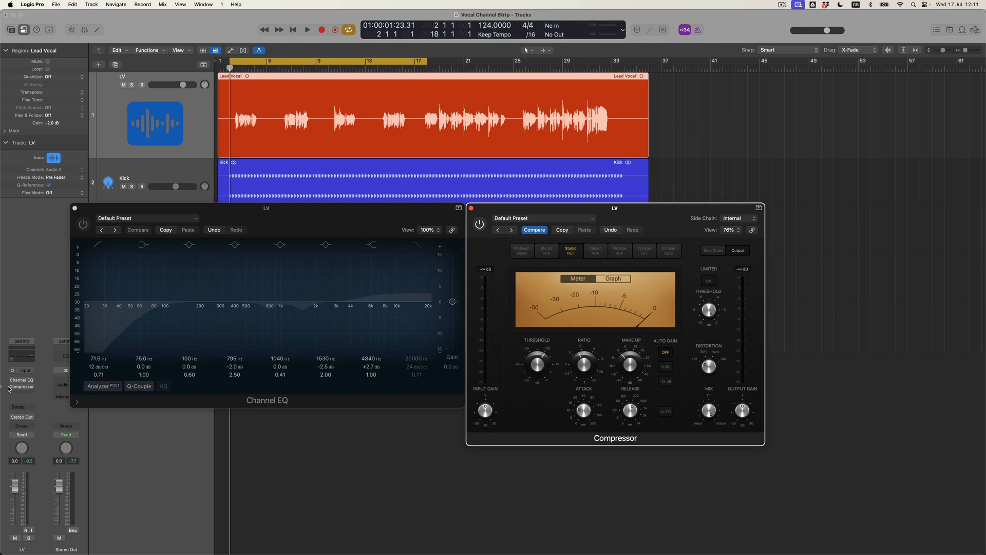
- Re-enable the Channel EQ and Compressor while the vocal plays and fine-tune the Compressor's make-up gain to about 1 dB
key("space")
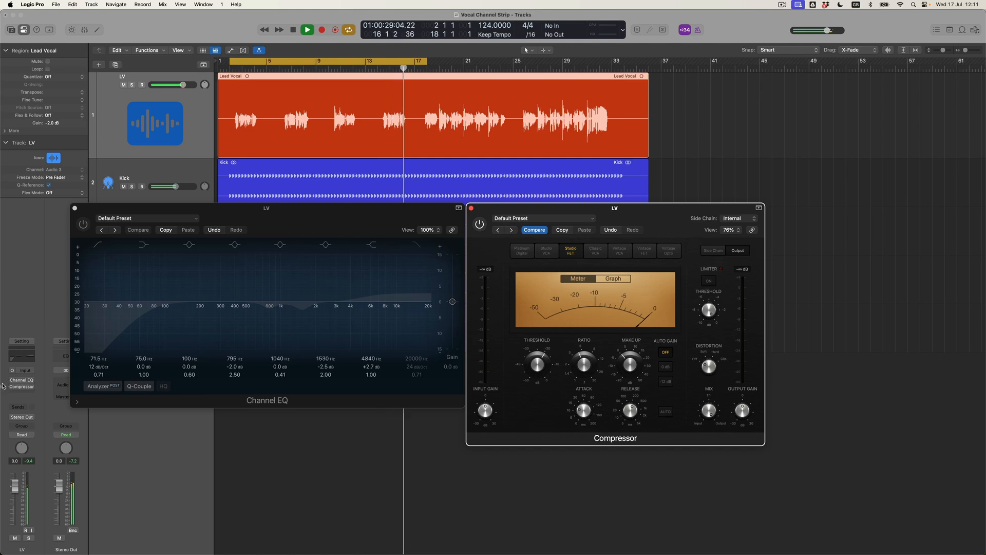
left_click(12, 381)
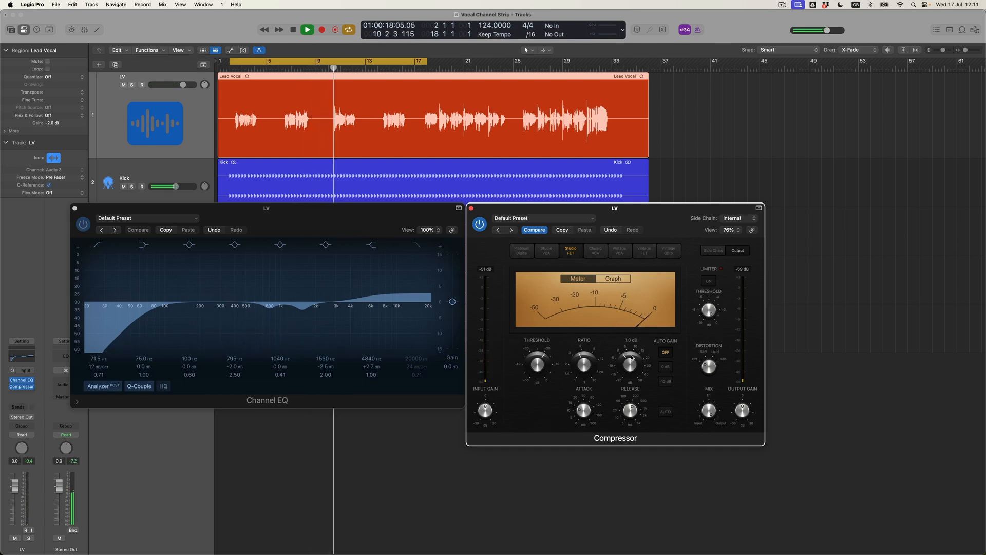
left_click_drag(632, 359, 632, 356)
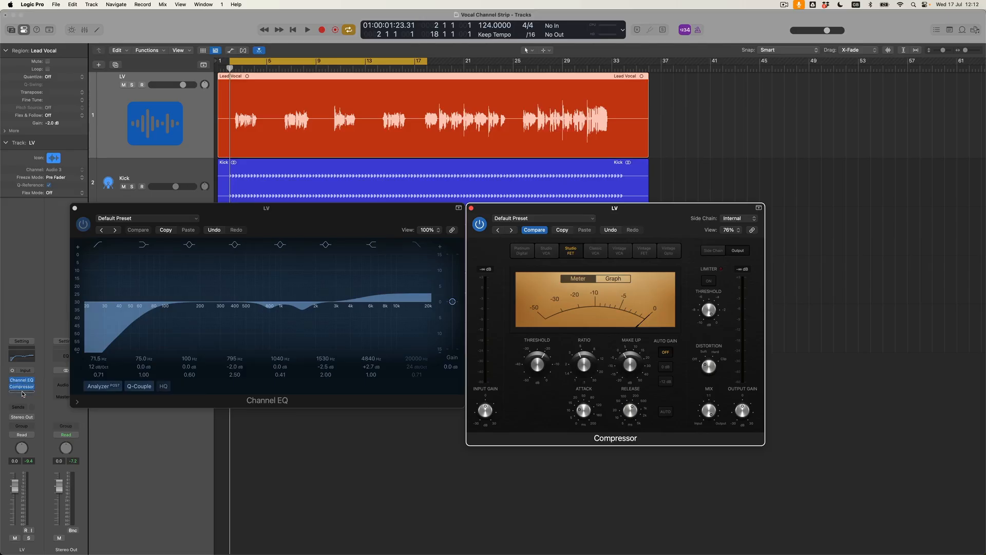
- Move the Channel EQ after the Compressor, place both plug-in windows side by side, and audition the new order
left_click_drag(23, 394, 23, 393)
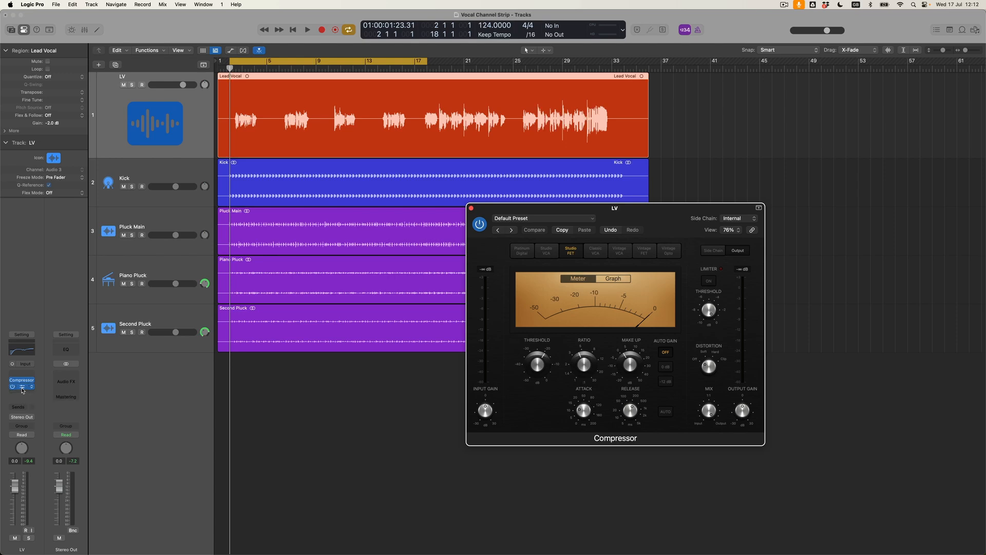
left_click(22, 389)
left_click_drag(370, 110, 643, 270)
left_click_drag(561, 211, 273, 217)
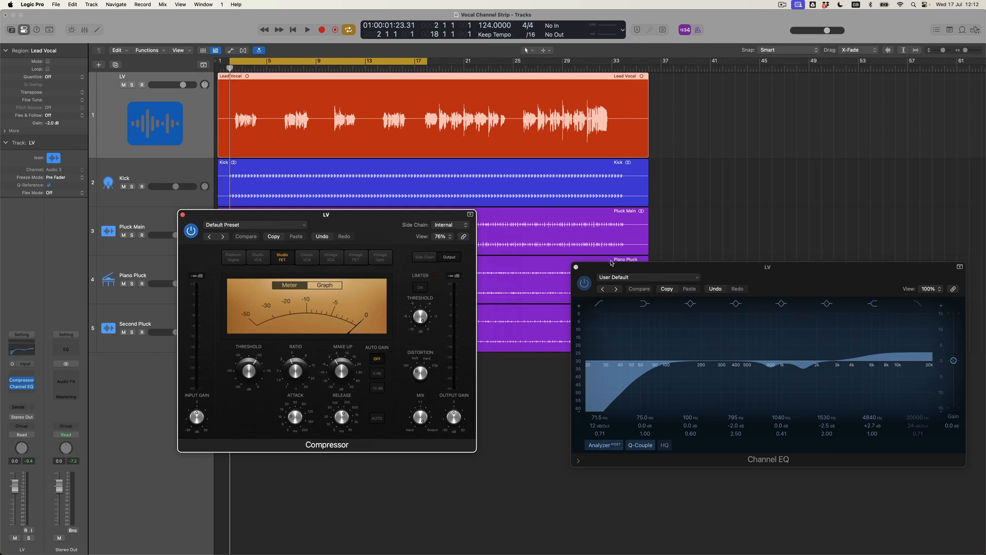
left_click_drag(611, 263, 516, 214)
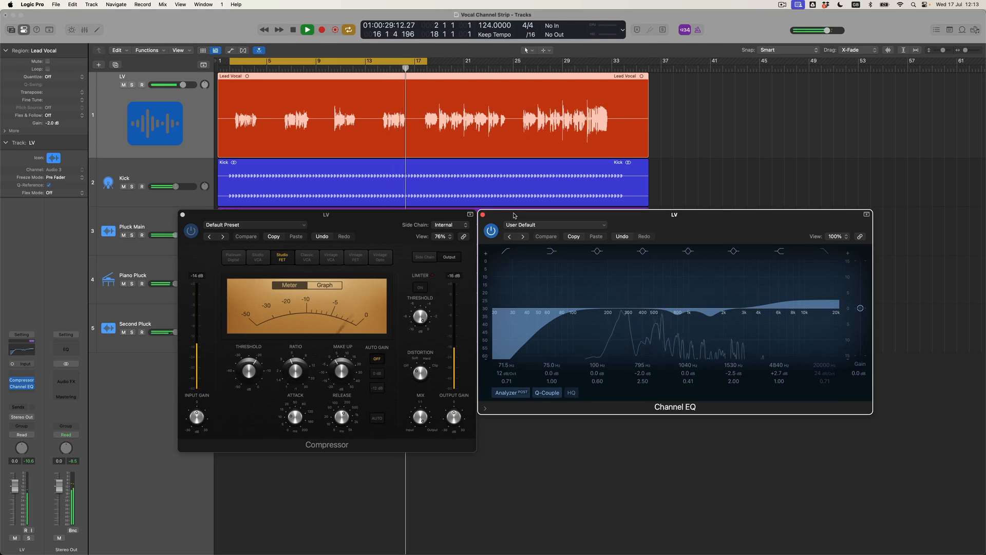
key("space")
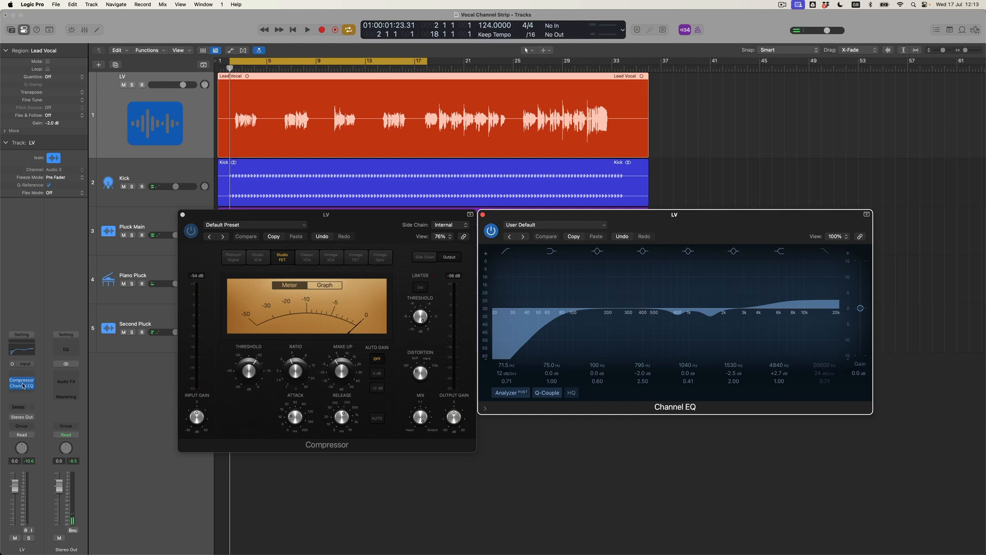
- Copy the Channel EQ to the slot before the Compressor, bypass the one after it, and reopen the Compressor window
left_click_drag(22, 371, 22, 372)
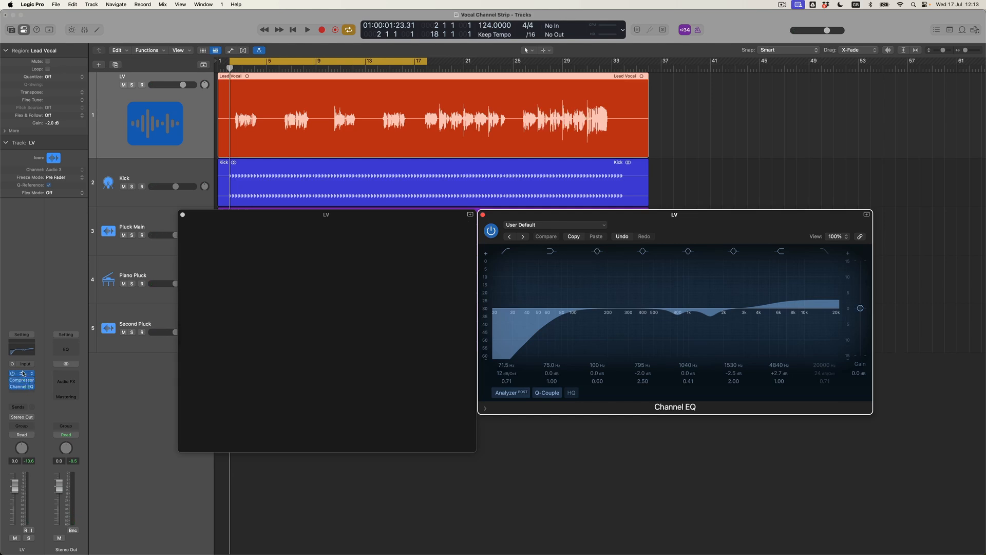
left_click(12, 388)
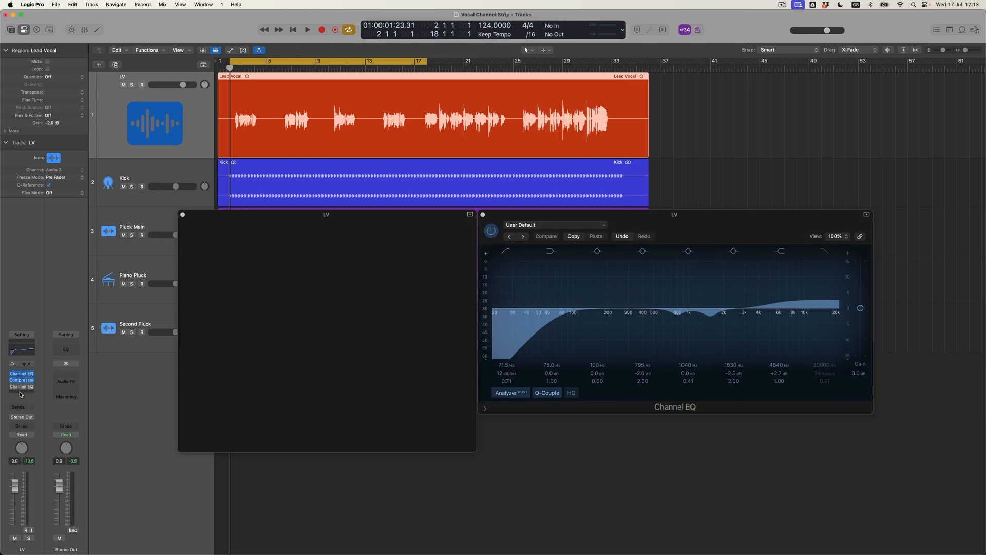
left_click(183, 215)
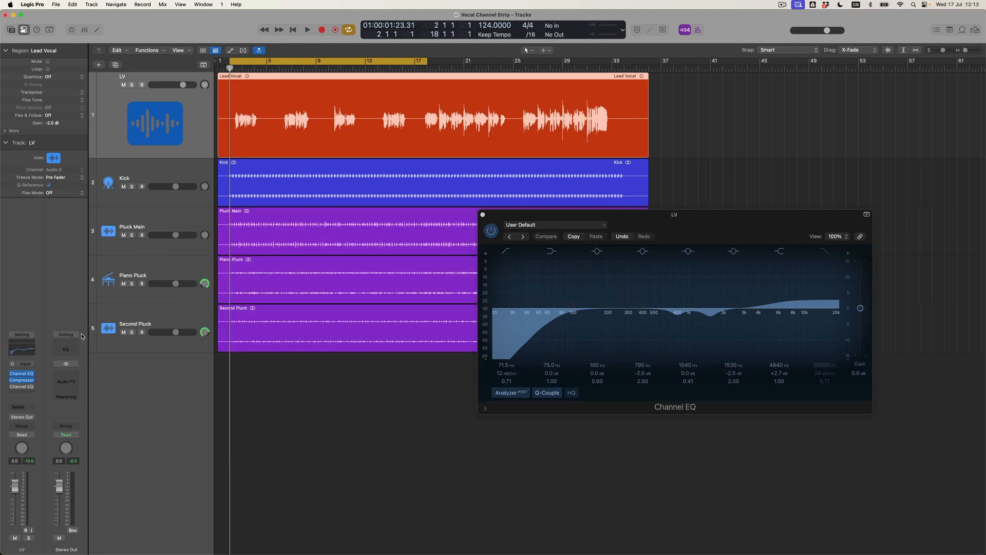
left_click(22, 380)
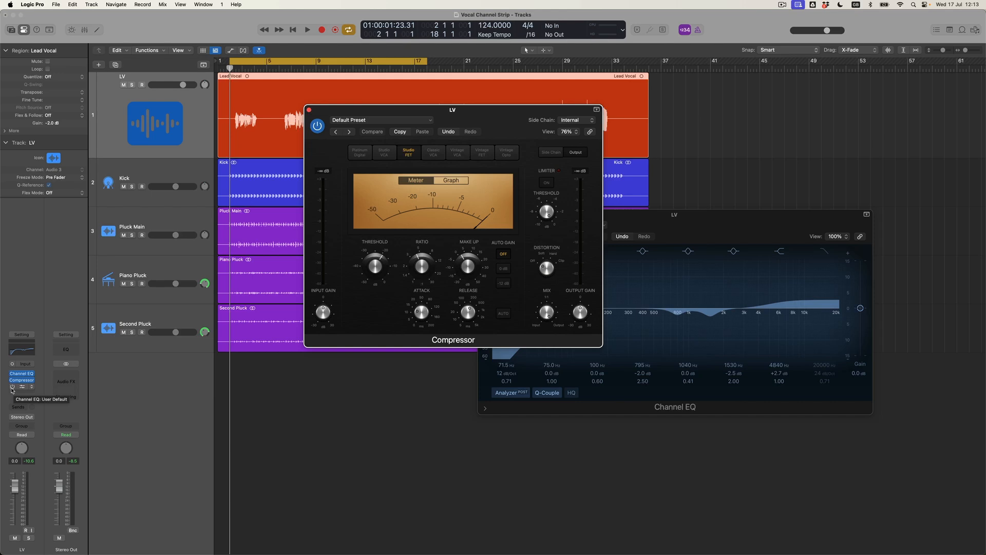
- Play the track and switch from the Channel EQ before the Compressor to the one after it for comparison
key("space")
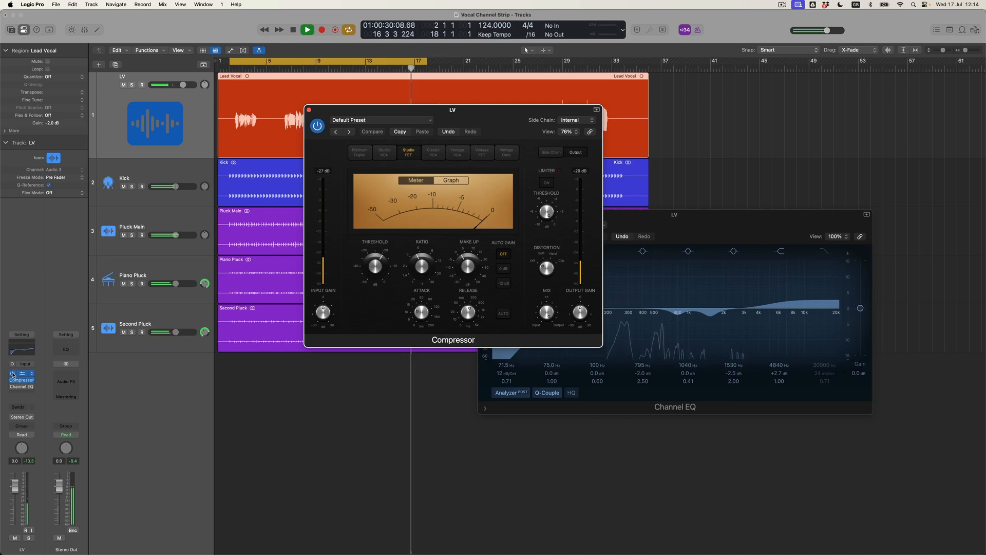
left_click(12, 374)
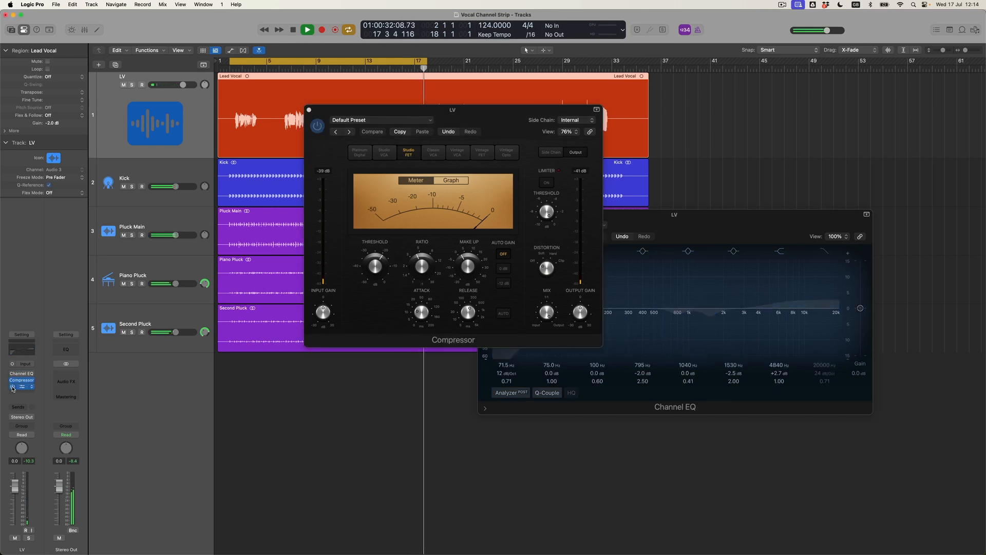